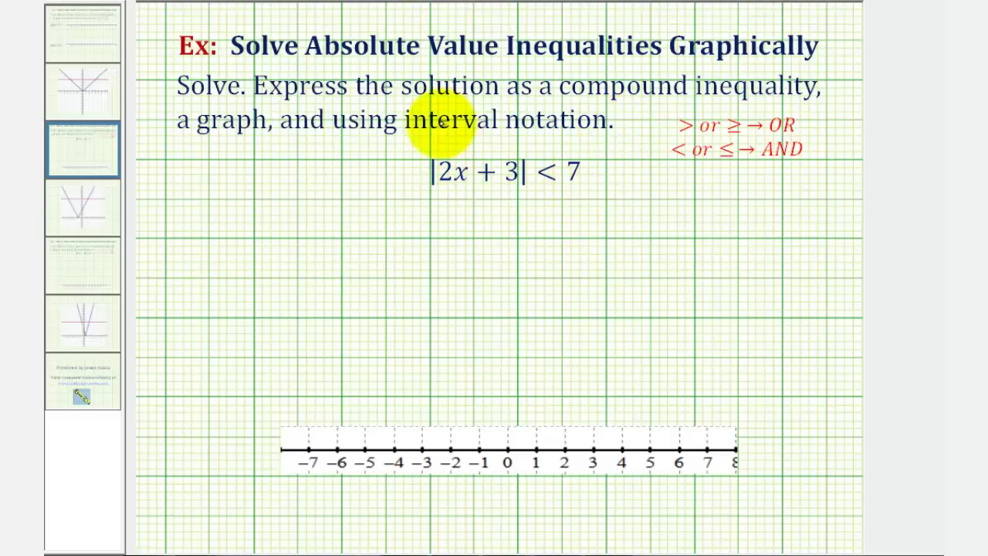
Ink braces under |2x + 3| and 7, label them y₁ and y₂, and write y₁ < y₂.
{"action": "mouse_move", "coordinate": [425, 188]}
{"action": "left_mouse_down"}
{"action": "mouse_move", "coordinate": [479, 199]}
{"action": "mouse_move", "coordinate": [528, 188]}
{"action": "left_mouse_up"}
{"action": "mouse_move", "coordinate": [484, 220]}
{"action": "left_mouse_down"}
{"action": "mouse_move", "coordinate": [473, 245]}
{"action": "mouse_move", "coordinate": [482, 229]}
{"action": "mouse_move", "coordinate": [488, 240]}
{"action": "left_mouse_up"}
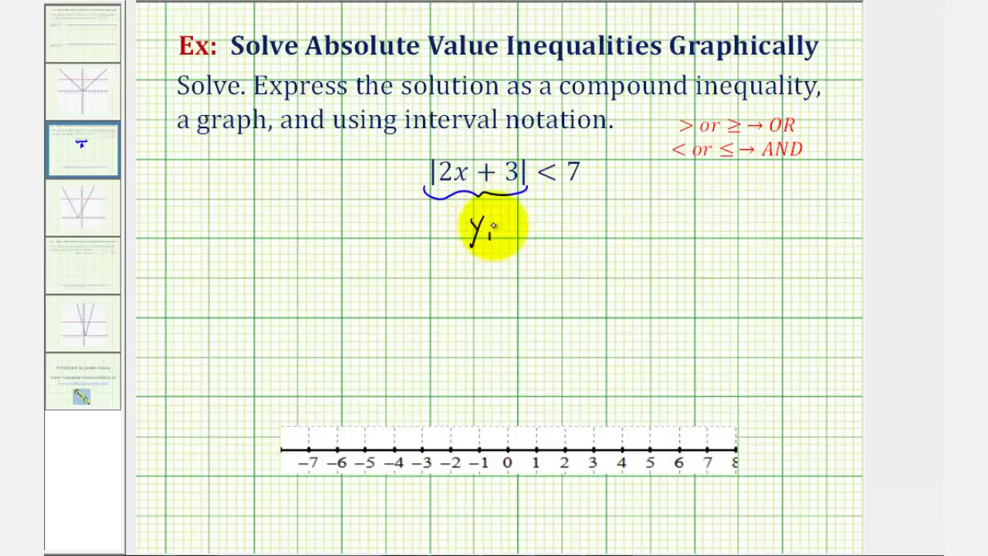
{"action": "mouse_move", "coordinate": [557, 190]}
{"action": "left_mouse_down"}
{"action": "mouse_move", "coordinate": [596, 191]}
{"action": "mouse_move", "coordinate": [567, 251]}
{"action": "mouse_move", "coordinate": [572, 240]}
{"action": "mouse_move", "coordinate": [596, 245]}
{"action": "left_mouse_up"}
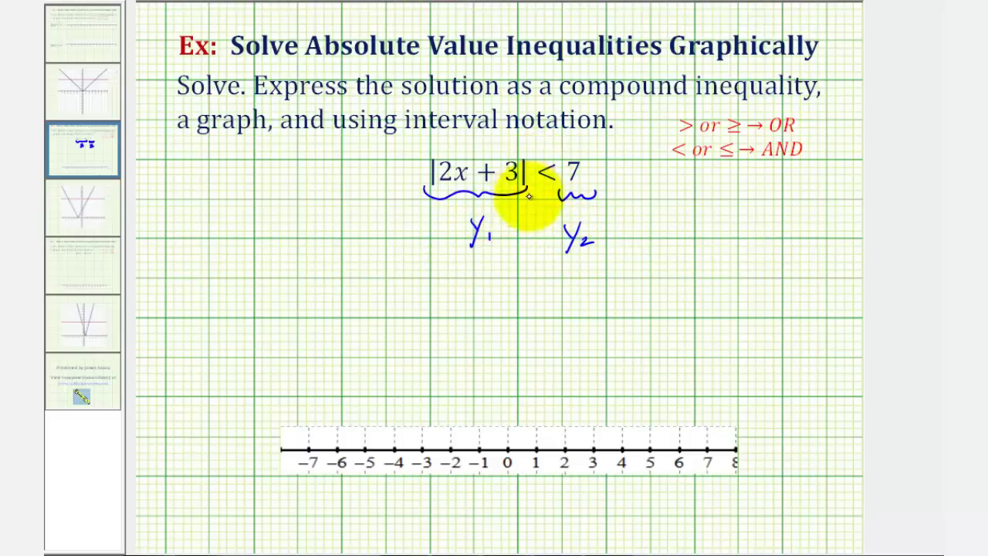
{"action": "left_click_drag", "start_coordinate": [539, 220], "coordinate": [542, 233]}
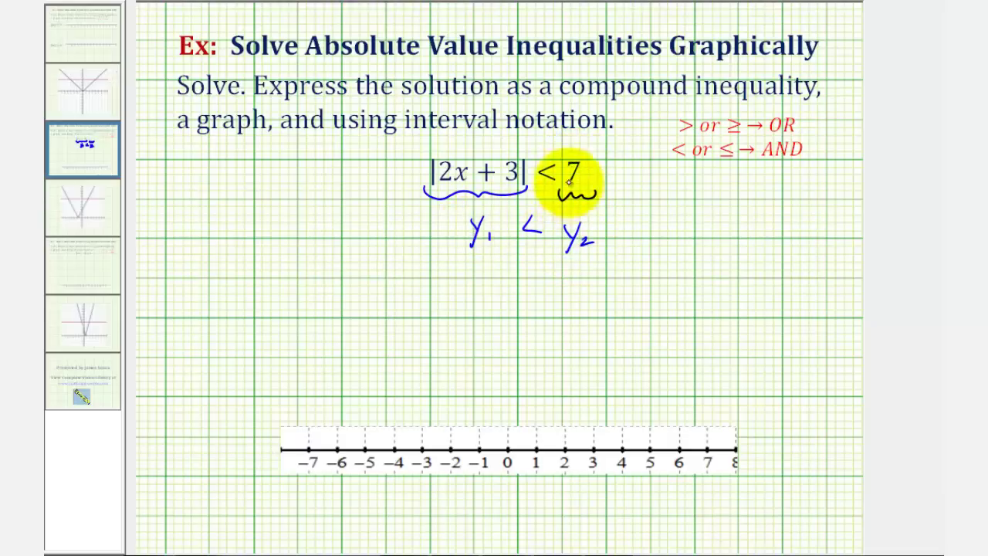
Switch to the TI-84 emulator and open the Y= editor to clear the old entries.
{"action": "key", "text": "alt+Tab"}
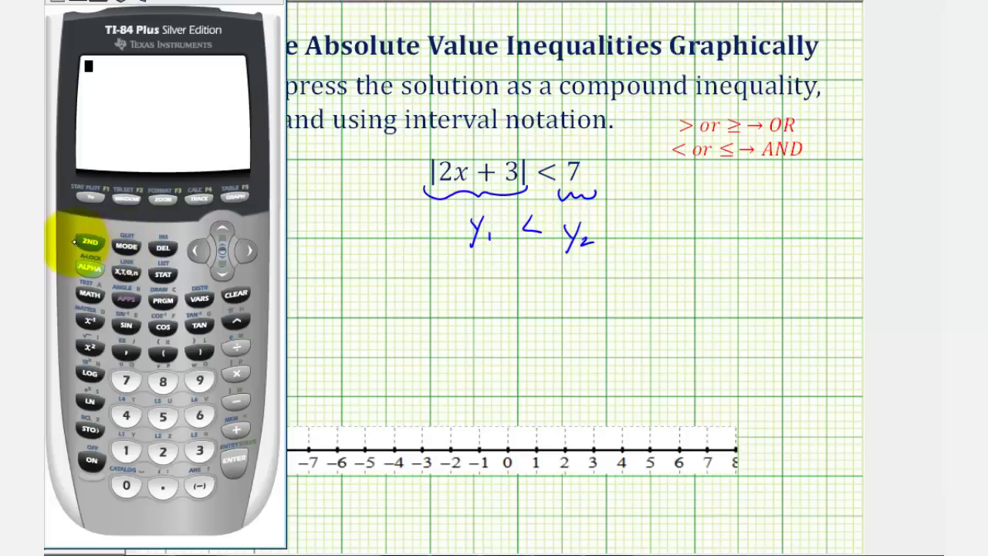
{"action": "left_click", "coordinate": [91, 197]}
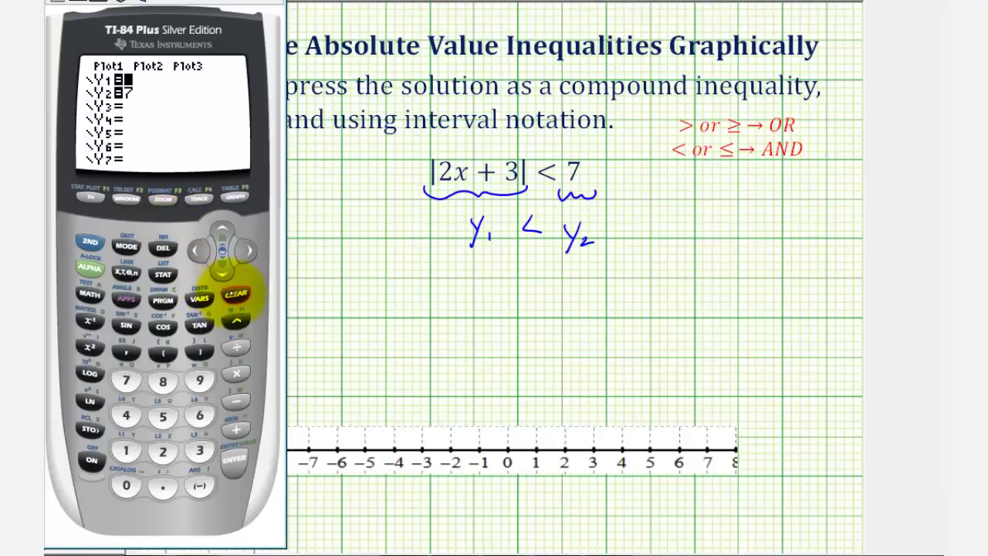
{"action": "left_click", "coordinate": [222, 269]}
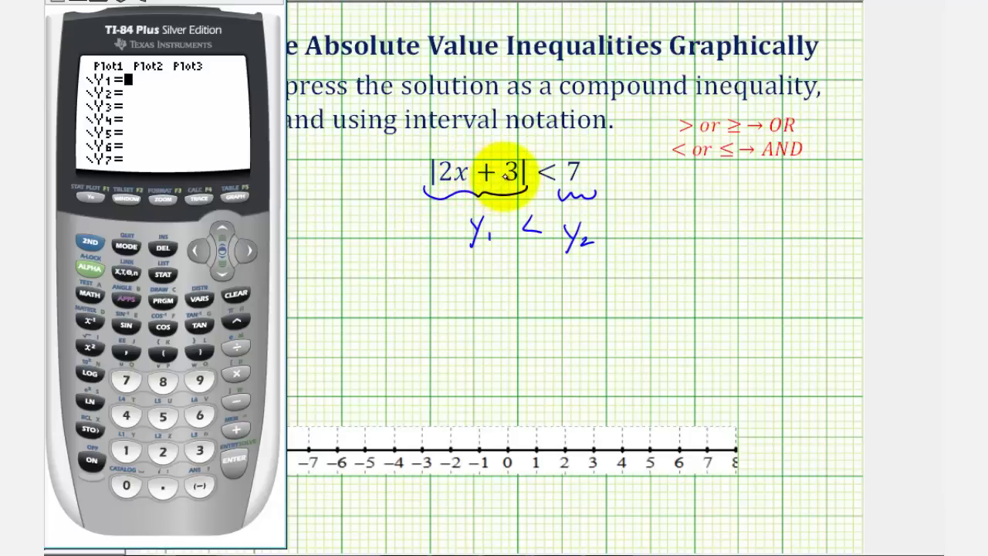
Enter Y1 = abs(2X+3) using abs( from the MATH NUM menu.
{"action": "left_click", "coordinate": [88, 295]}
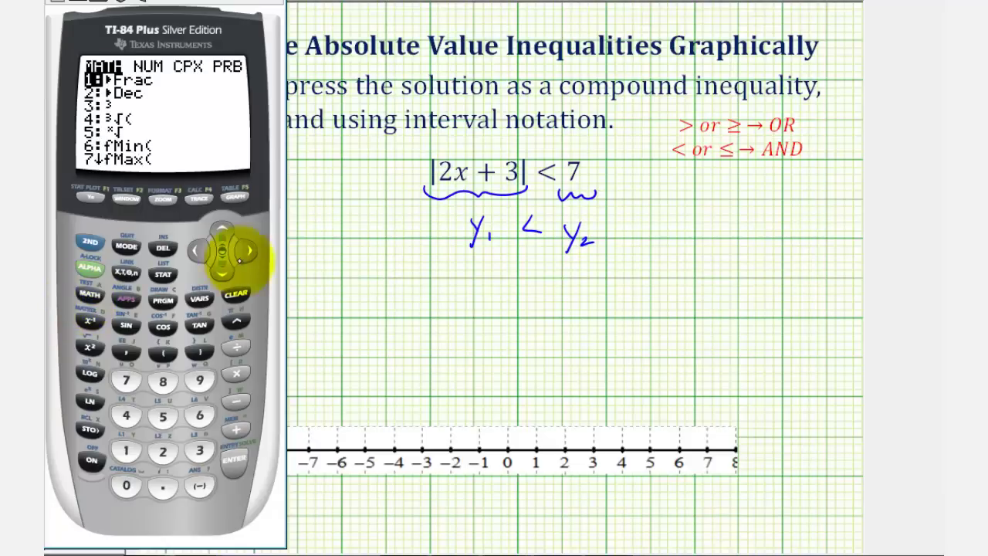
{"action": "left_click", "coordinate": [248, 250]}
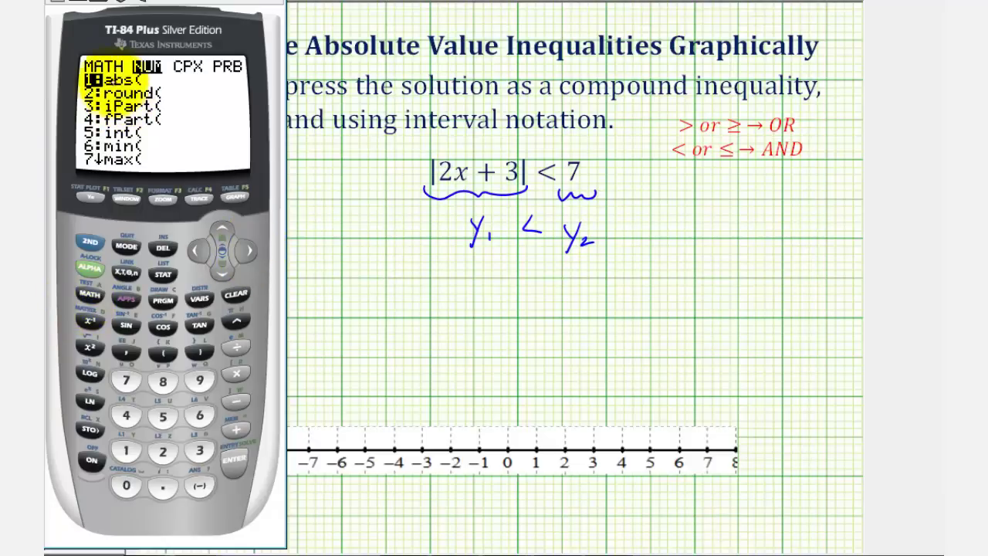
{"action": "left_click", "coordinate": [233, 457]}
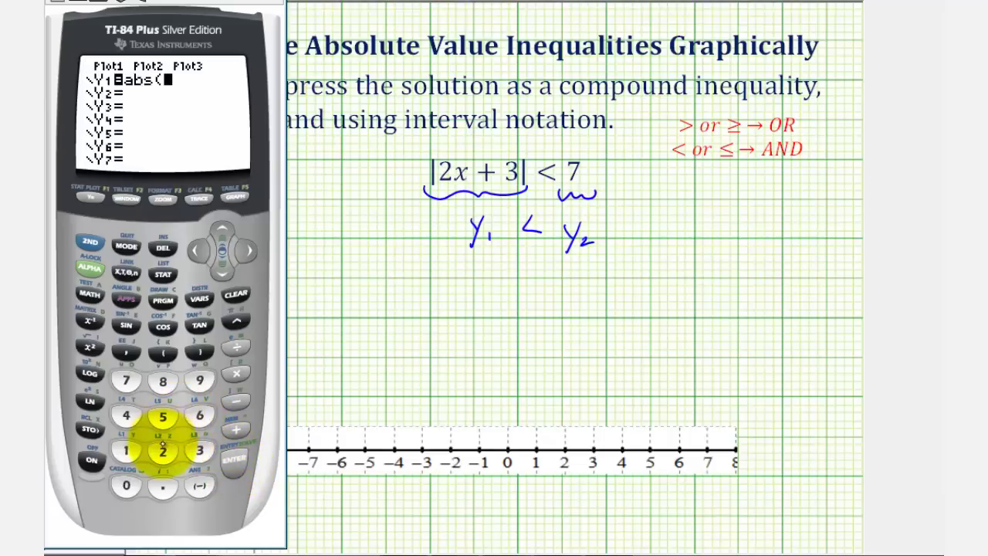
{"action": "left_click", "coordinate": [163, 451]}
{"action": "left_click", "coordinate": [126, 273]}
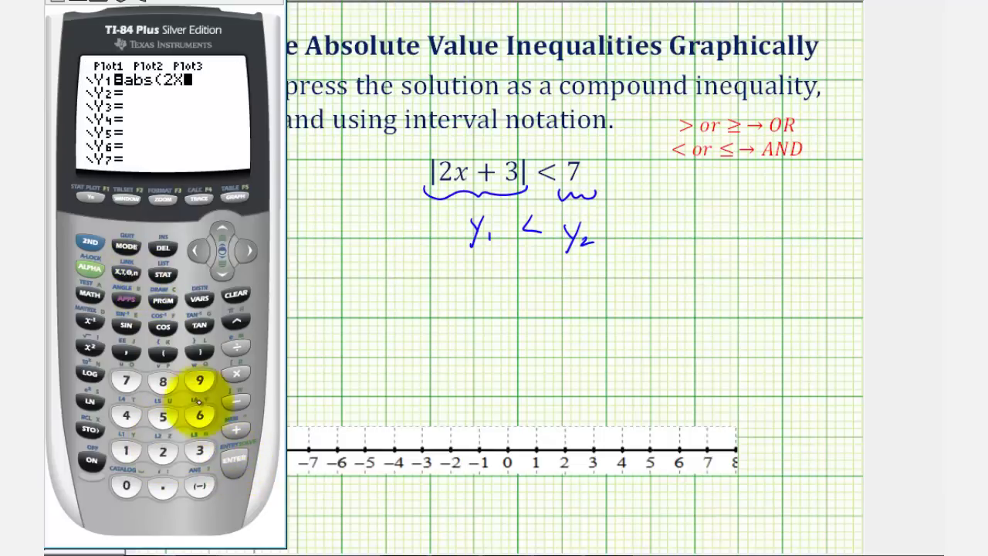
{"action": "left_click", "coordinate": [236, 429]}
{"action": "left_click", "coordinate": [199, 452]}
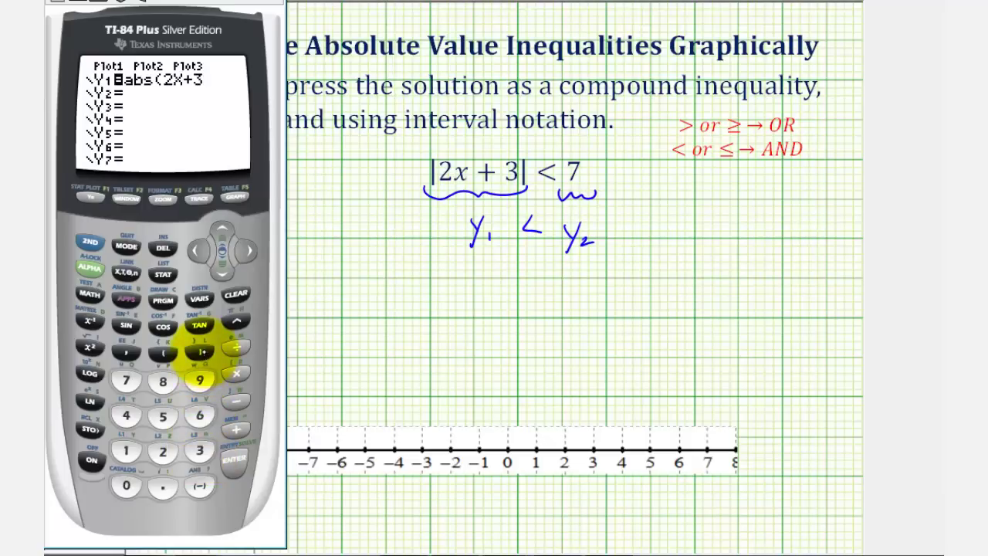
{"action": "left_click", "coordinate": [199, 352]}
{"action": "left_click", "coordinate": [234, 457]}
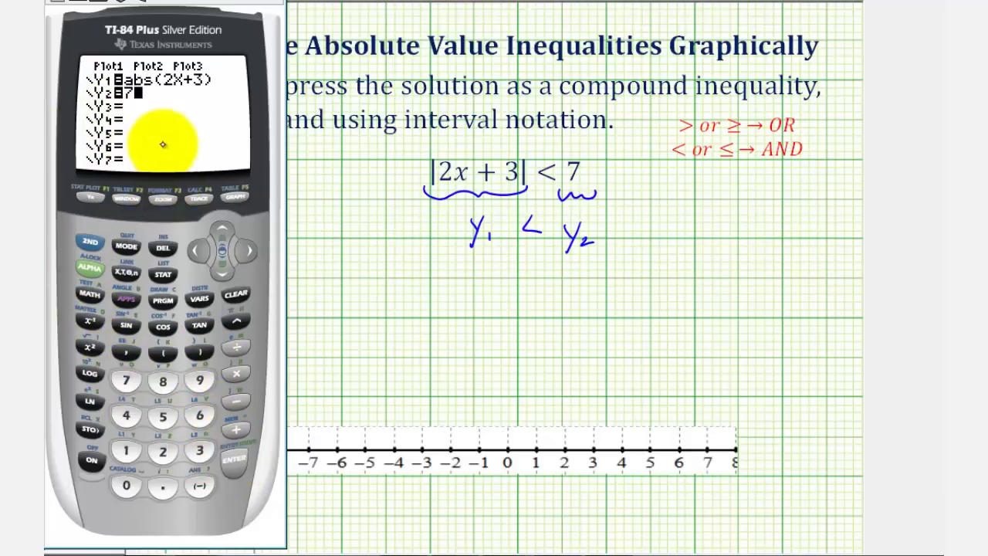
Graph both functions with ZStandard and choose the CALC 5:intersect tool.
{"action": "left_click", "coordinate": [162, 198]}
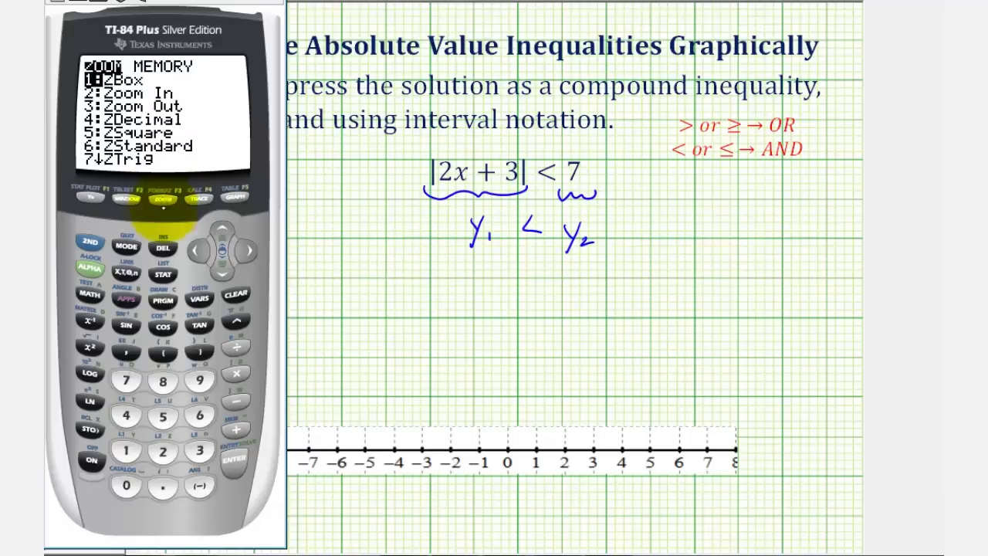
{"action": "left_click", "coordinate": [198, 416]}
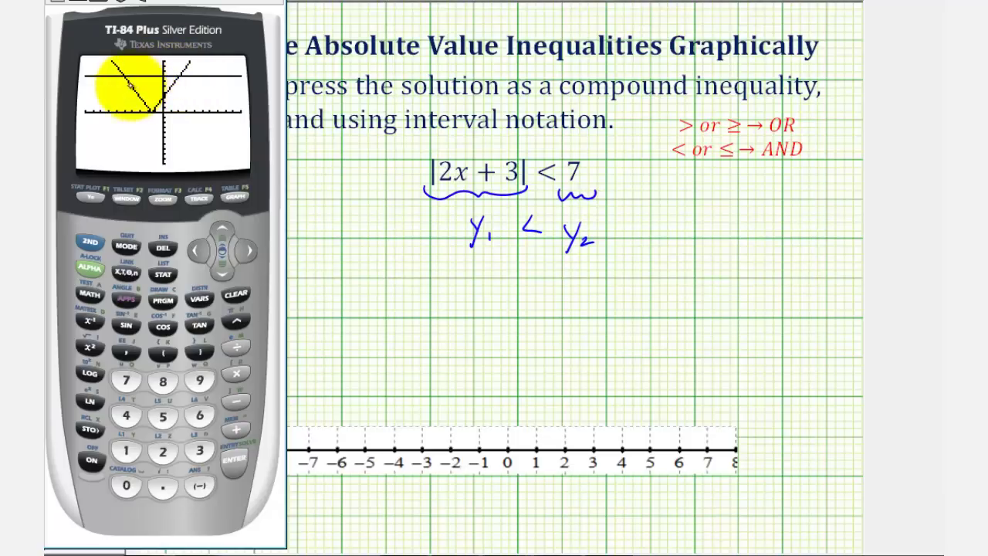
{"action": "left_click", "coordinate": [90, 242]}
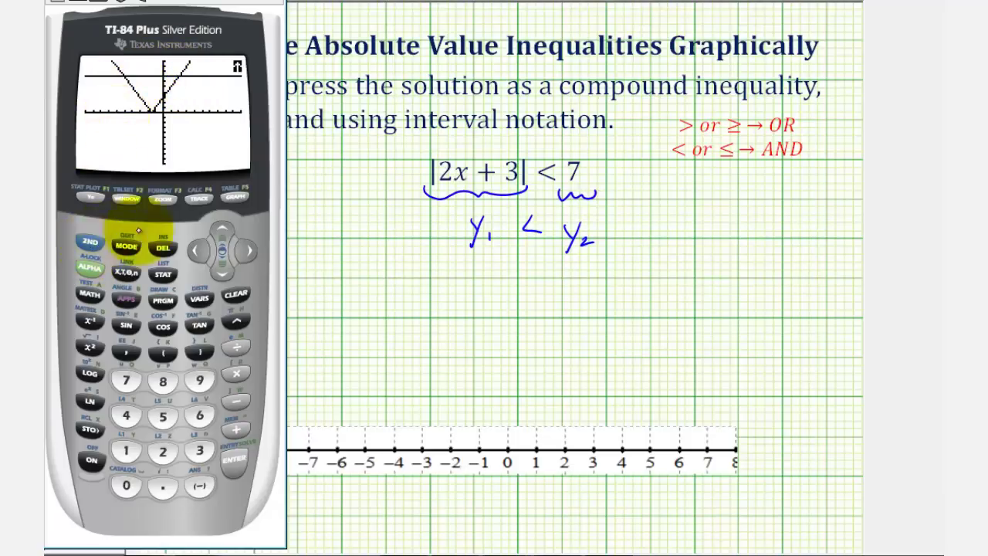
{"action": "left_click", "coordinate": [199, 198]}
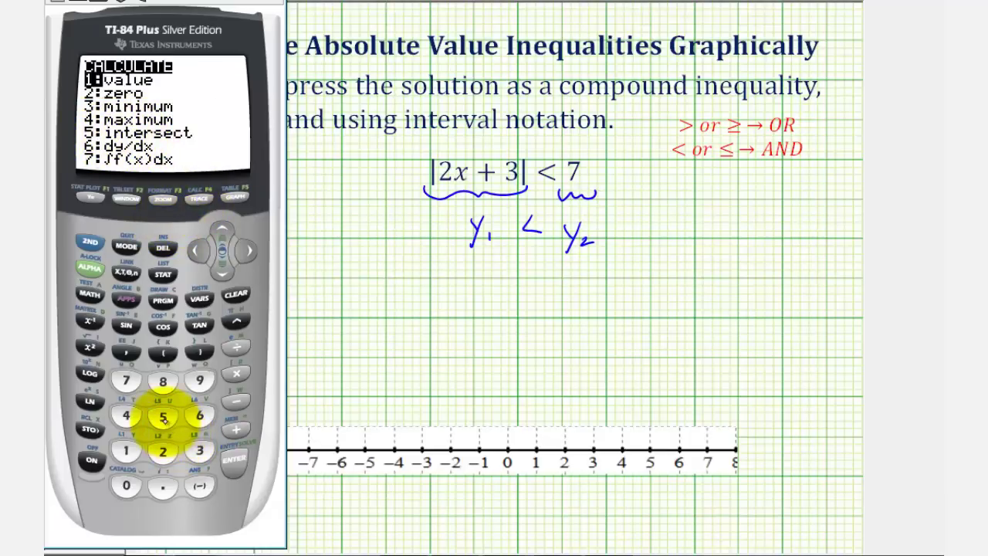
{"action": "left_click", "coordinate": [162, 417]}
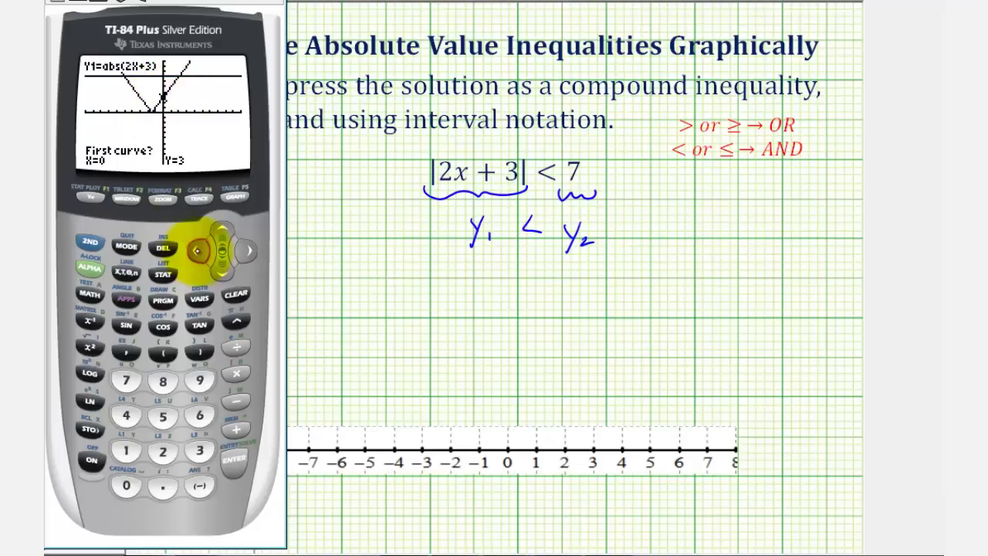
Trace left to the crossing and get the intersection at X = -5, Y = 7.
{"action": "left_click", "coordinate": [196, 251]}
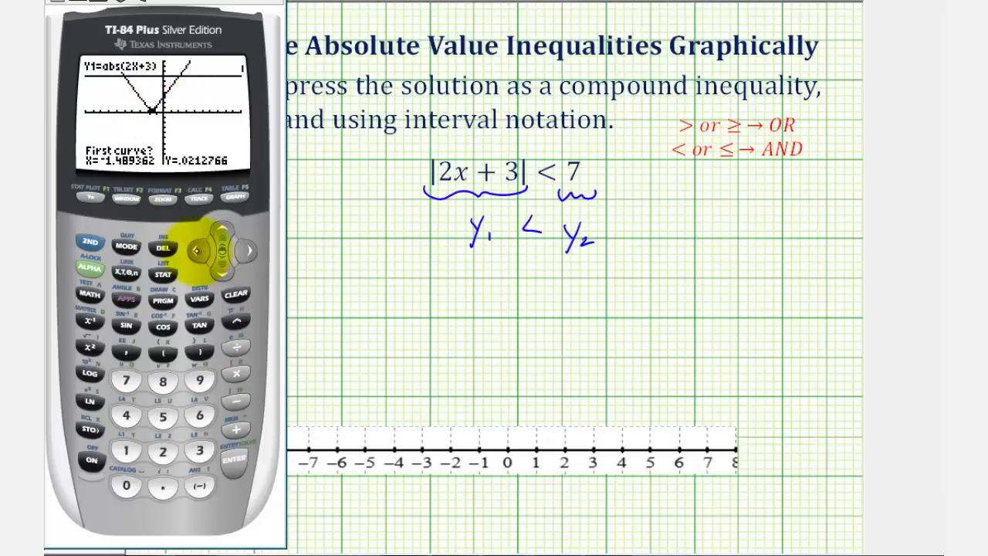
{"action": "left_click", "coordinate": [196, 250]}
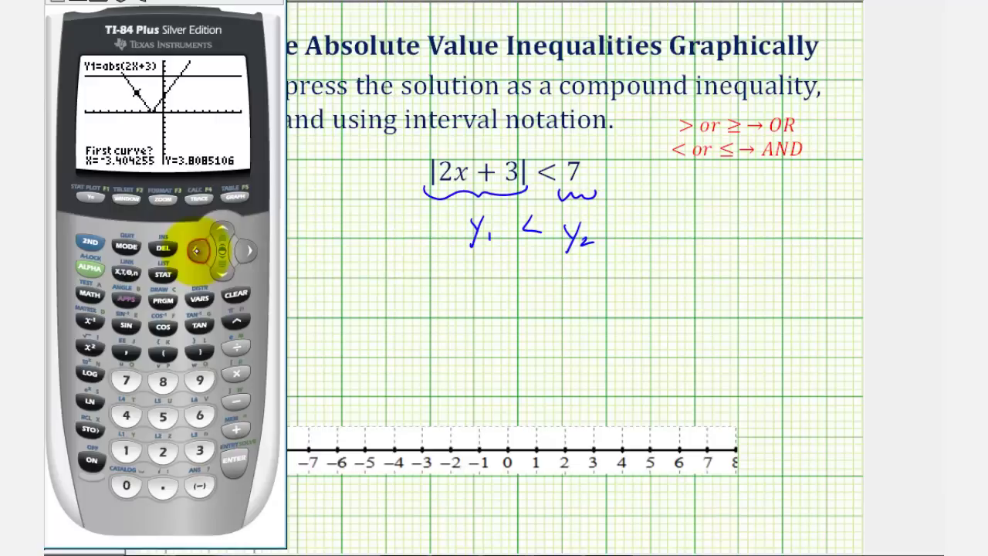
{"action": "left_click", "coordinate": [196, 250]}
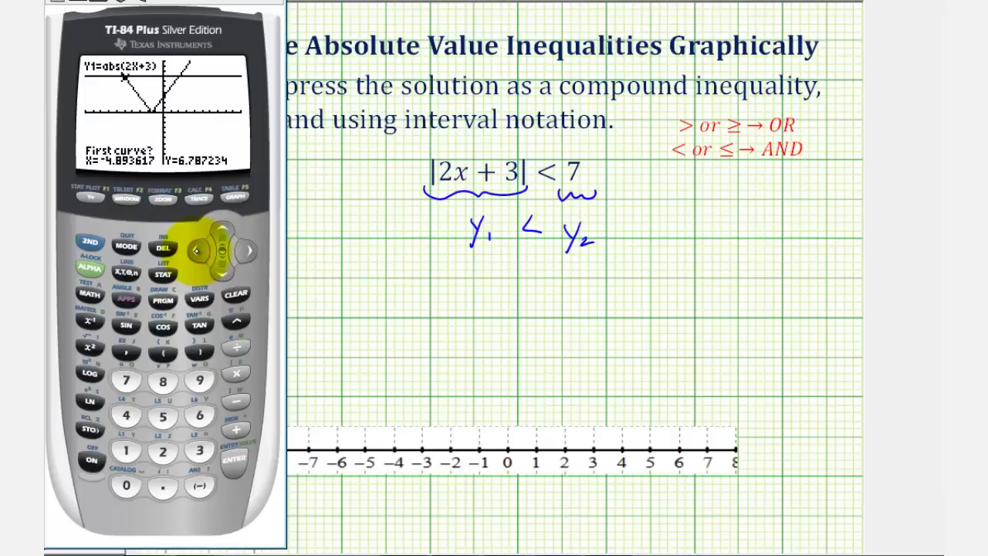
{"action": "left_click", "coordinate": [230, 458]}
{"action": "left_click", "coordinate": [231, 459]}
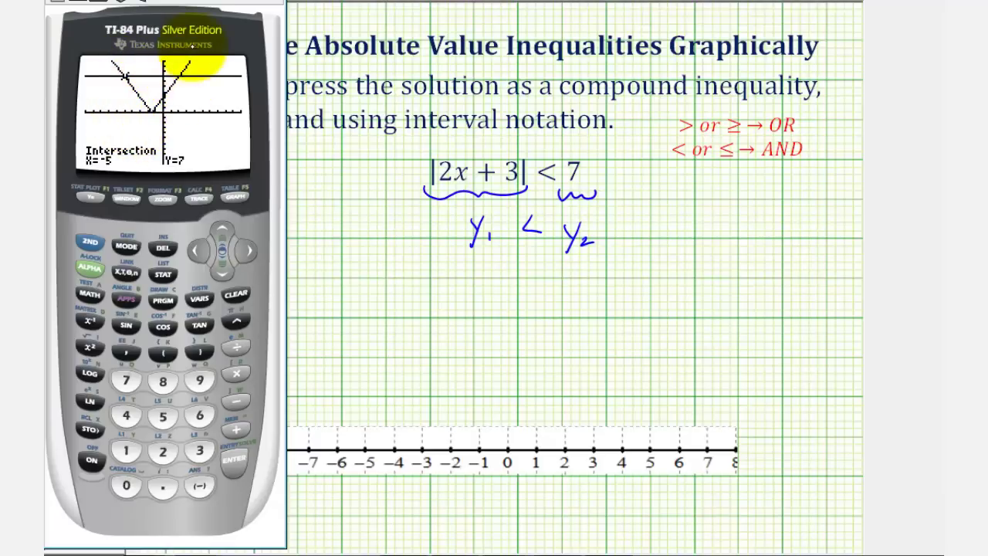
{"action": "left_click", "coordinate": [91, 241]}
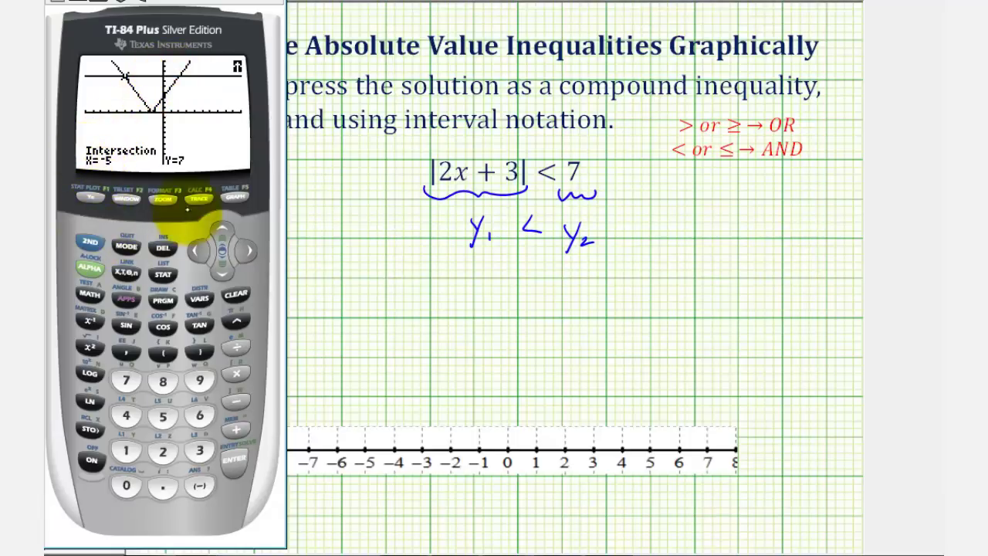
Find the right intersection at X = 2, Y = 7, then leave the emulator.
{"action": "left_click", "coordinate": [194, 198]}
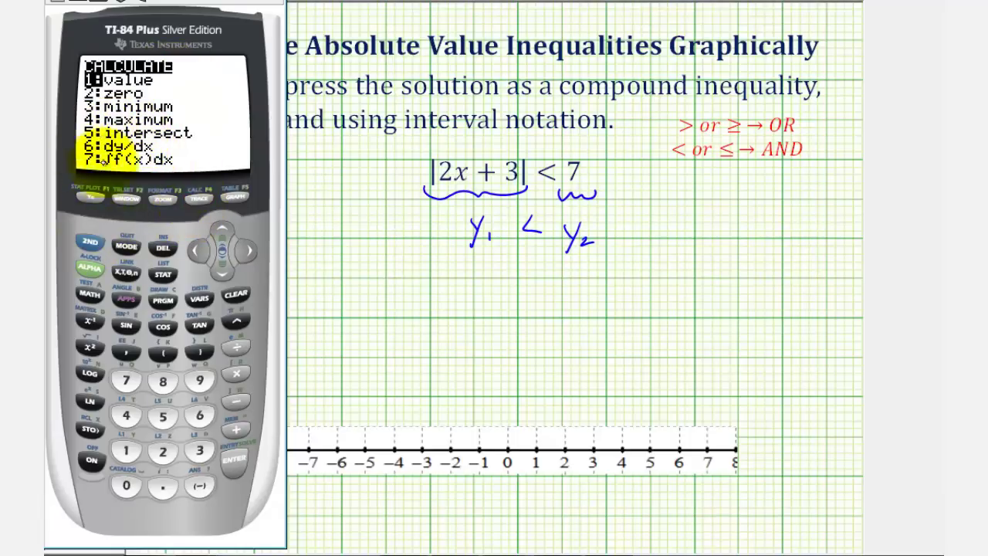
{"action": "left_click", "coordinate": [157, 401]}
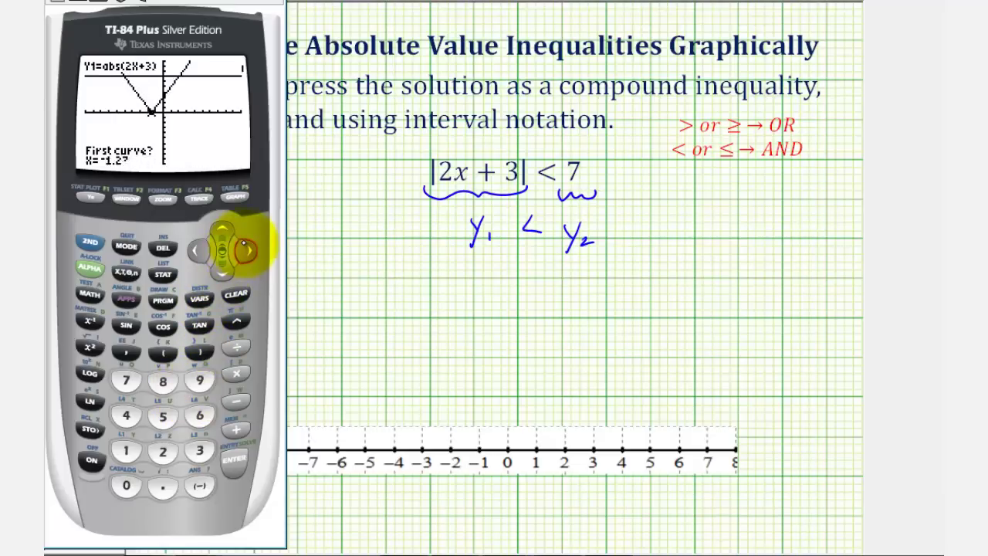
{"action": "left_click", "coordinate": [246, 249]}
{"action": "left_click", "coordinate": [244, 247]}
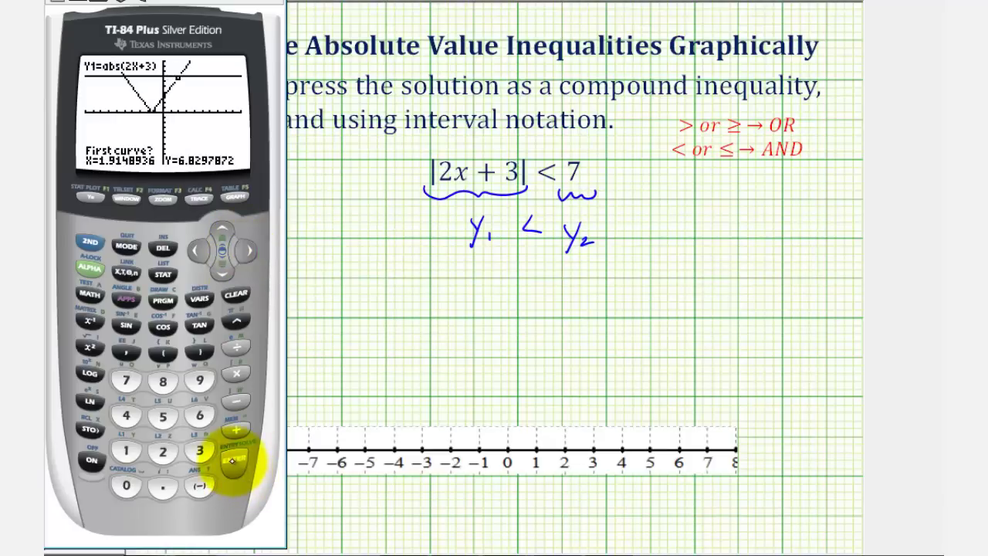
{"action": "left_click", "coordinate": [232, 460]}
{"action": "left_click", "coordinate": [232, 461]}
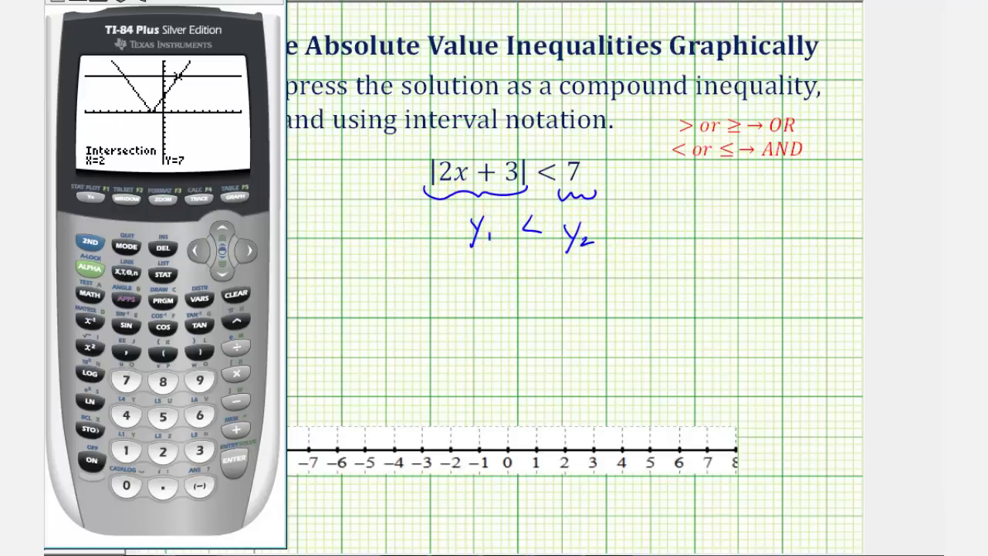
{"action": "key", "text": "alt+Tab"}
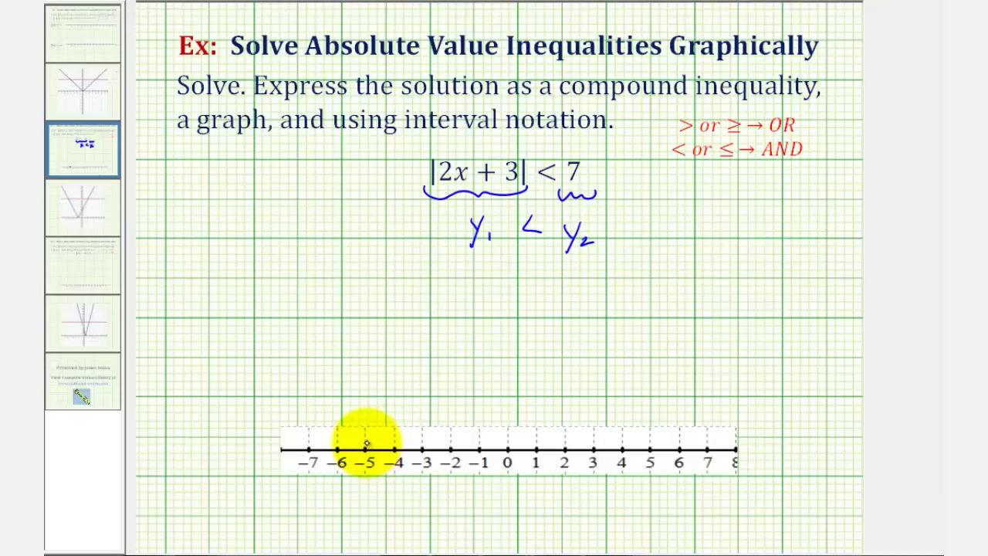
Circle -5 and 2 on the number line and join them with a bracket.
{"action": "left_click_drag", "start_coordinate": [368, 444], "coordinate": [378, 445]}
{"action": "left_click_drag", "start_coordinate": [564, 444], "coordinate": [566, 445]}
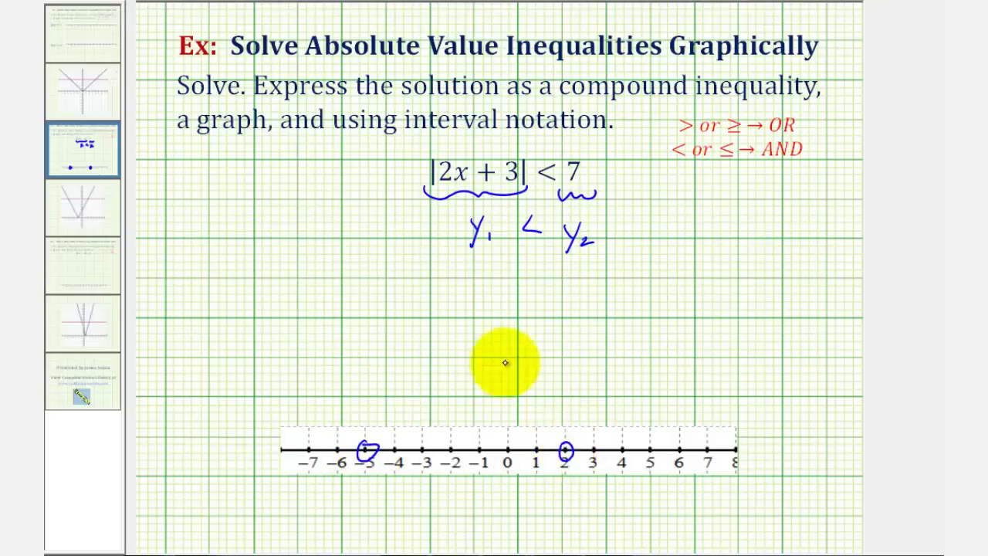
{"action": "mouse_move", "coordinate": [370, 444]}
{"action": "left_mouse_down"}
{"action": "mouse_move", "coordinate": [432, 424]}
{"action": "mouse_move", "coordinate": [562, 423]}
{"action": "mouse_move", "coordinate": [566, 439]}
{"action": "left_mouse_up"}
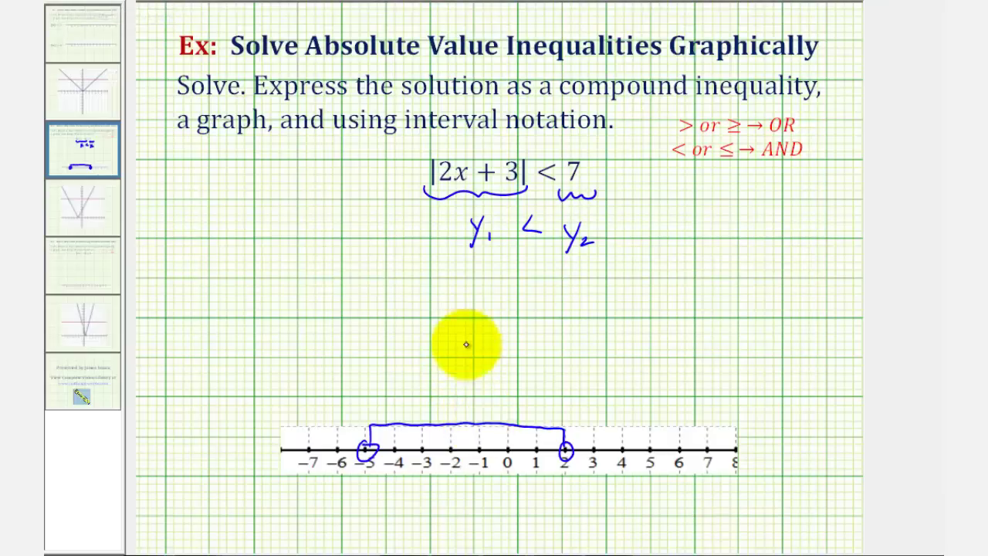
Write the interval (-5, 2) above the number line and begin x > -5.
{"action": "mouse_move", "coordinate": [465, 361]}
{"action": "left_mouse_down"}
{"action": "mouse_move", "coordinate": [462, 394]}
{"action": "mouse_move", "coordinate": [486, 380]}
{"action": "left_mouse_up"}
{"action": "mouse_move", "coordinate": [500, 370]}
{"action": "left_mouse_down"}
{"action": "mouse_move", "coordinate": [492, 388]}
{"action": "mouse_move", "coordinate": [507, 372]}
{"action": "left_mouse_up"}
{"action": "mouse_move", "coordinate": [511, 388]}
{"action": "left_mouse_down"}
{"action": "mouse_move", "coordinate": [508, 396]}
{"action": "mouse_move", "coordinate": [557, 395]}
{"action": "left_mouse_up"}
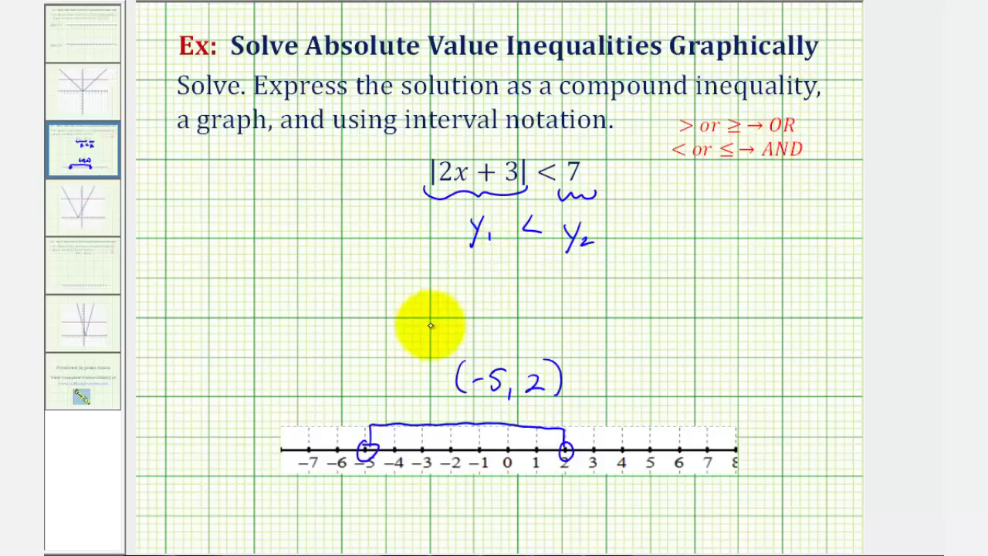
{"action": "mouse_move", "coordinate": [452, 326]}
{"action": "left_mouse_down"}
{"action": "mouse_move", "coordinate": [434, 345]}
{"action": "mouse_move", "coordinate": [512, 333]}
{"action": "mouse_move", "coordinate": [522, 345]}
{"action": "left_mouse_up"}
Complete 'x > -5 and x < 2', box the solution in magenta, and go to the next slide.
{"action": "mouse_move", "coordinate": [568, 337]}
{"action": "left_mouse_down"}
{"action": "mouse_move", "coordinate": [633, 332]}
{"action": "mouse_move", "coordinate": [640, 344]}
{"action": "mouse_move", "coordinate": [673, 324]}
{"action": "mouse_move", "coordinate": [717, 324]}
{"action": "mouse_move", "coordinate": [723, 334]}
{"action": "left_mouse_up"}
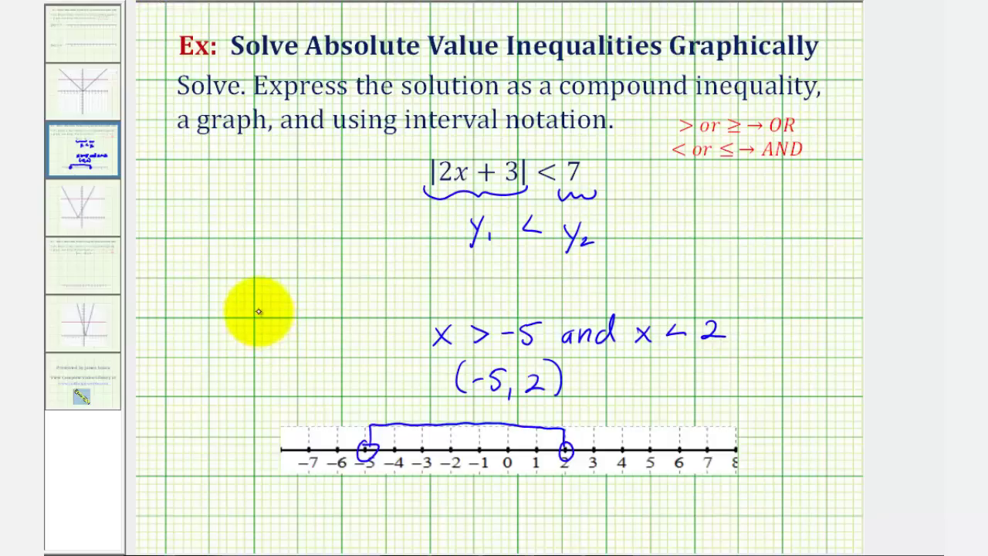
{"action": "left_click_drag", "start_coordinate": [255, 284], "coordinate": [249, 409]}
{"action": "left_click_drag", "start_coordinate": [250, 461], "coordinate": [247, 510]}
{"action": "mouse_move", "coordinate": [254, 287]}
{"action": "left_mouse_down"}
{"action": "mouse_move", "coordinate": [516, 276]}
{"action": "mouse_move", "coordinate": [771, 281]}
{"action": "mouse_move", "coordinate": [805, 368]}
{"action": "mouse_move", "coordinate": [802, 494]}
{"action": "left_mouse_up"}
{"action": "left_click_drag", "start_coordinate": [265, 515], "coordinate": [786, 506]}
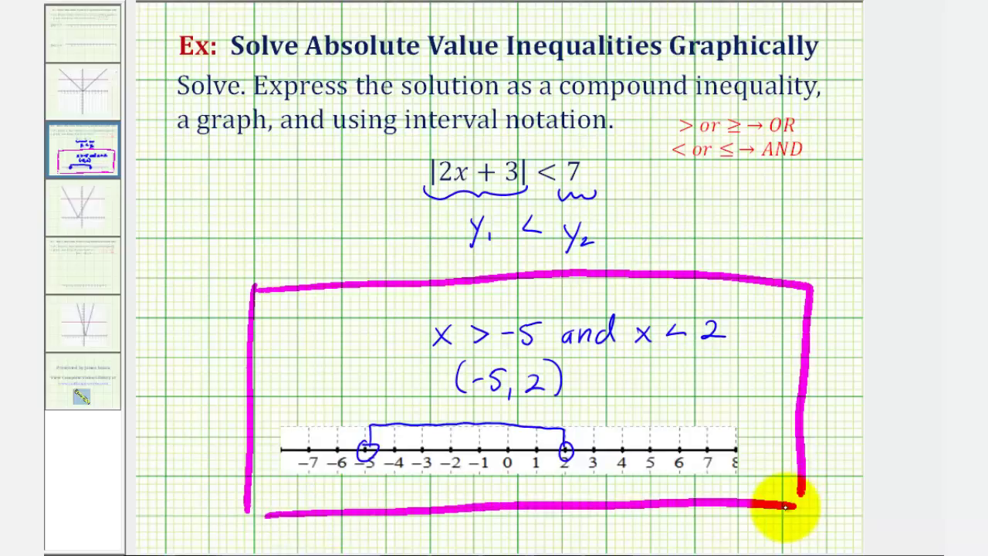
{"action": "left_click", "coordinate": [89, 260]}
Brace |4x − 2| as y₁ and 5 as y₂, writing y₁ ≥ y₂ between them.
{"action": "mouse_move", "coordinate": [427, 170]}
{"action": "left_mouse_down"}
{"action": "mouse_move", "coordinate": [434, 187]}
{"action": "mouse_move", "coordinate": [522, 166]}
{"action": "left_mouse_up"}
{"action": "left_click_drag", "start_coordinate": [467, 202], "coordinate": [472, 213]}
{"action": "mouse_move", "coordinate": [480, 199]}
{"action": "left_mouse_down"}
{"action": "mouse_move", "coordinate": [466, 230]}
{"action": "mouse_move", "coordinate": [487, 224]}
{"action": "left_mouse_up"}
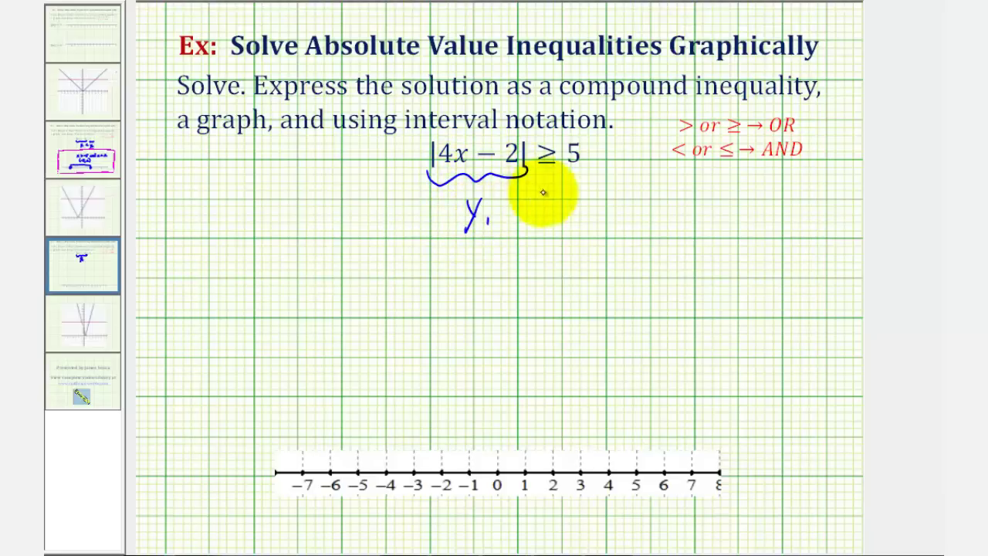
{"action": "mouse_move", "coordinate": [561, 175]}
{"action": "left_mouse_down"}
{"action": "mouse_move", "coordinate": [591, 171]}
{"action": "mouse_move", "coordinate": [568, 236]}
{"action": "left_mouse_up"}
{"action": "left_click_drag", "start_coordinate": [562, 200], "coordinate": [596, 224]}
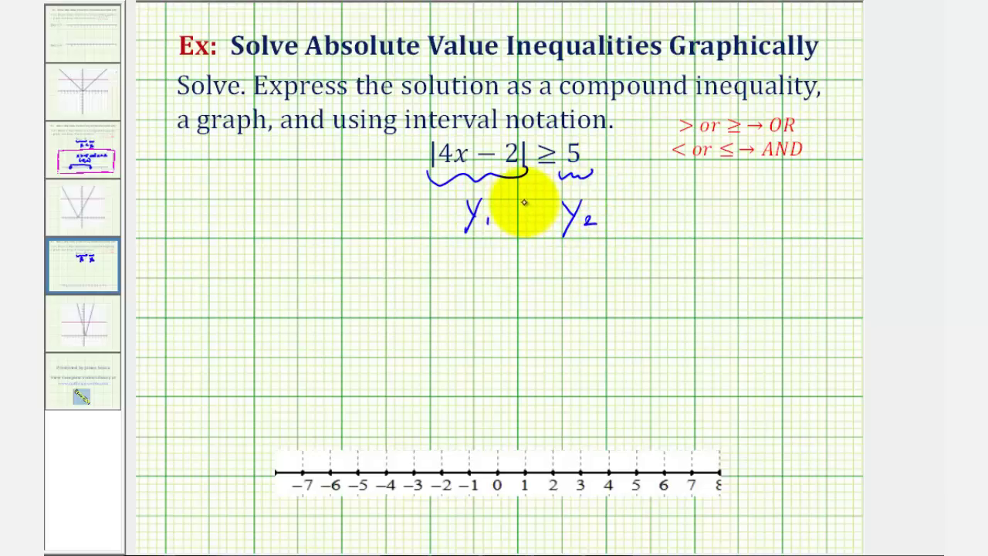
{"action": "mouse_move", "coordinate": [517, 198]}
{"action": "left_mouse_down"}
{"action": "mouse_move", "coordinate": [520, 213]}
{"action": "mouse_move", "coordinate": [538, 216]}
{"action": "left_mouse_up"}
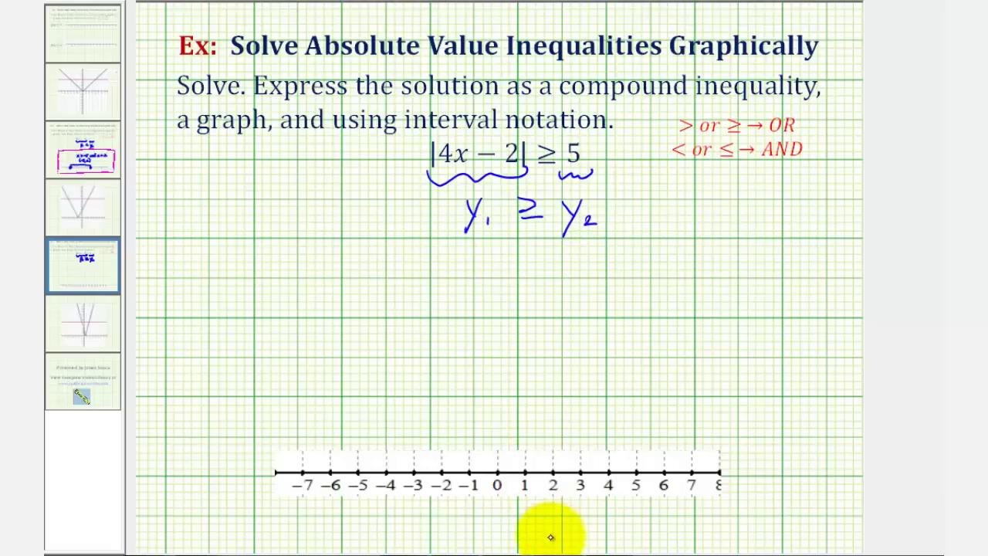
Return to the emulator and edit Y1 to abs(4X-2).
{"action": "left_click", "coordinate": [555, 545]}
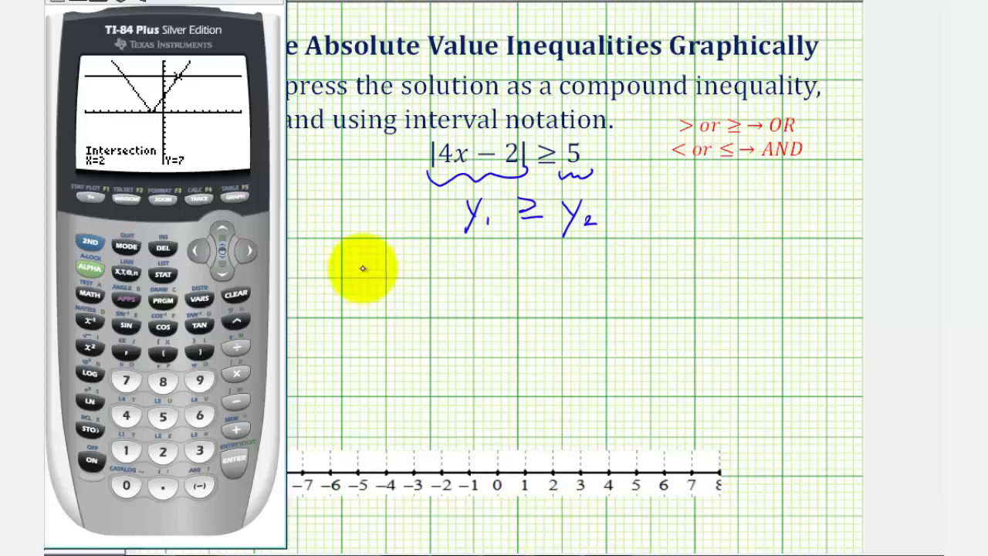
{"action": "left_click", "coordinate": [91, 197]}
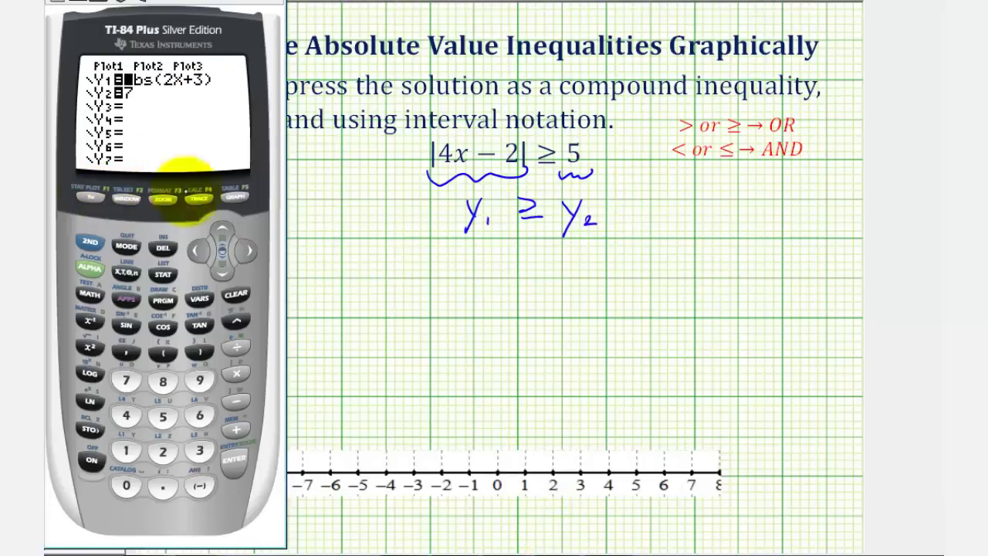
{"action": "left_click", "coordinate": [249, 250]}
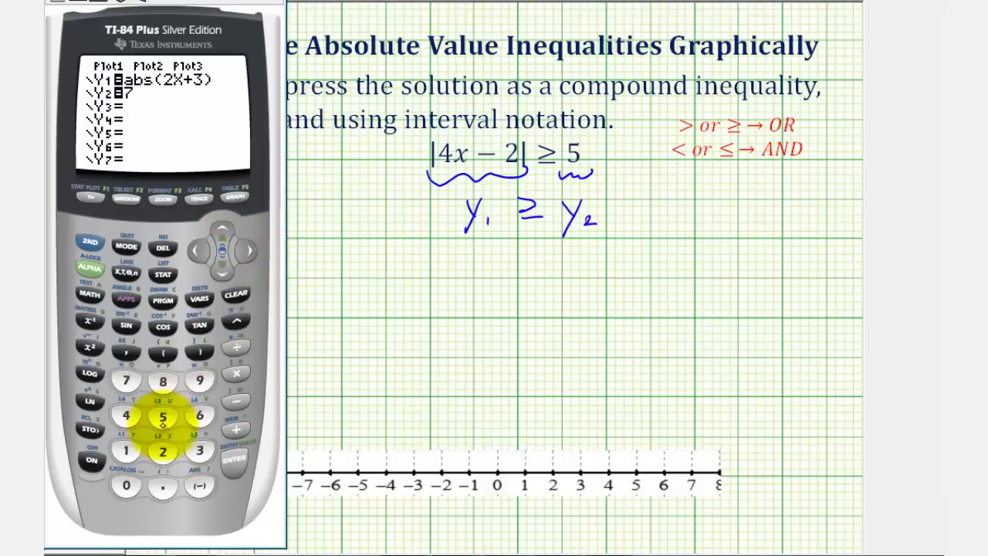
{"action": "left_click", "coordinate": [127, 416]}
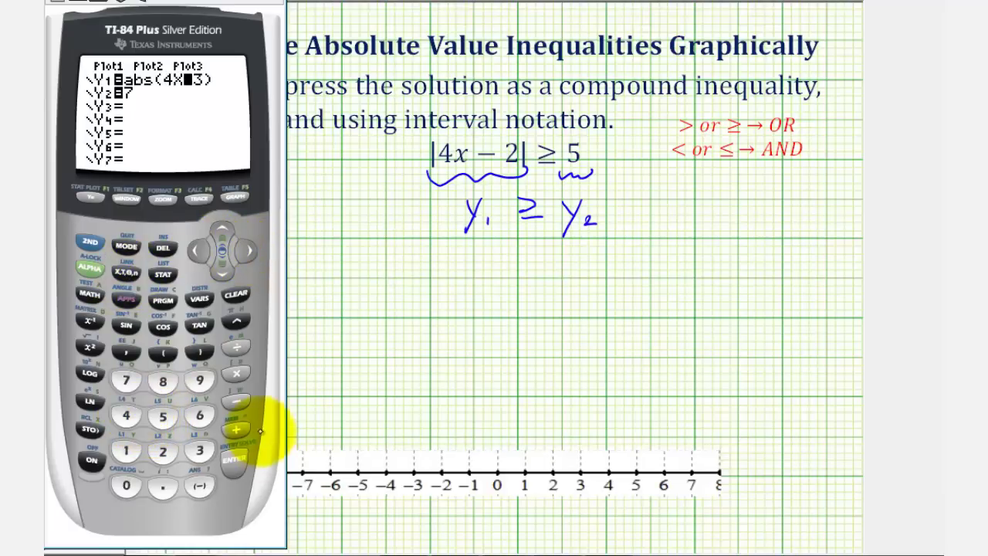
{"action": "left_click", "coordinate": [236, 401]}
{"action": "left_click", "coordinate": [163, 452]}
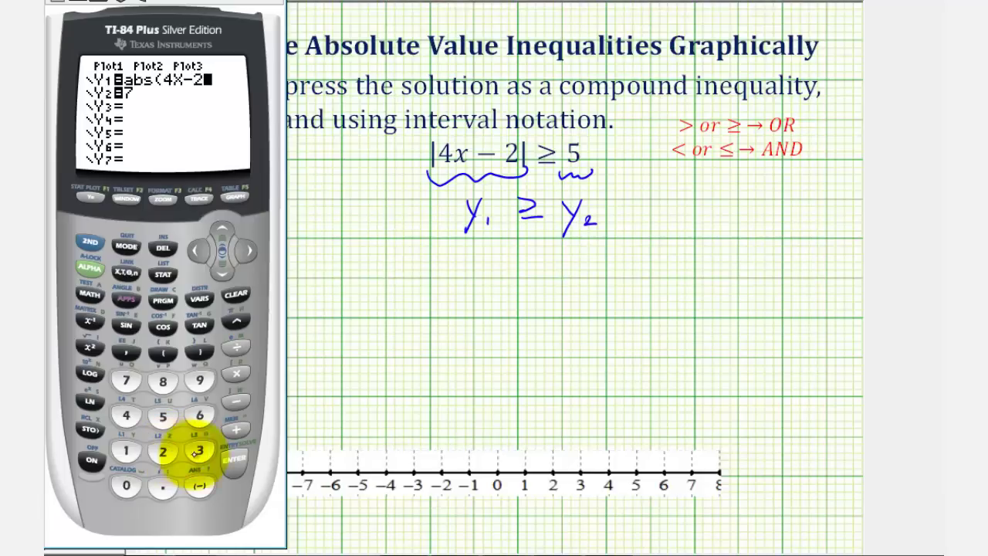
Change Y2 to 5 and graph both functions.
{"action": "left_click", "coordinate": [233, 458]}
{"action": "left_click", "coordinate": [163, 416]}
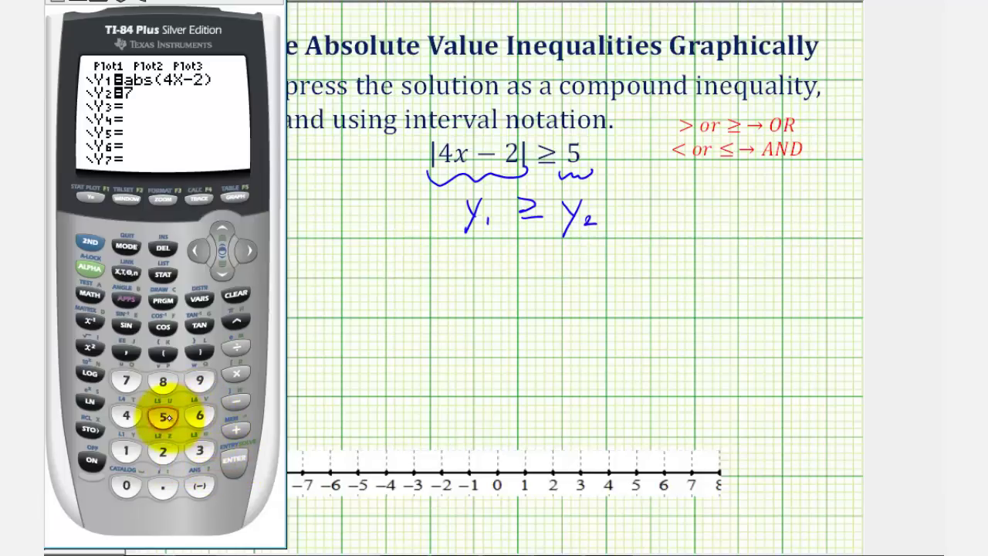
{"action": "left_click", "coordinate": [235, 197]}
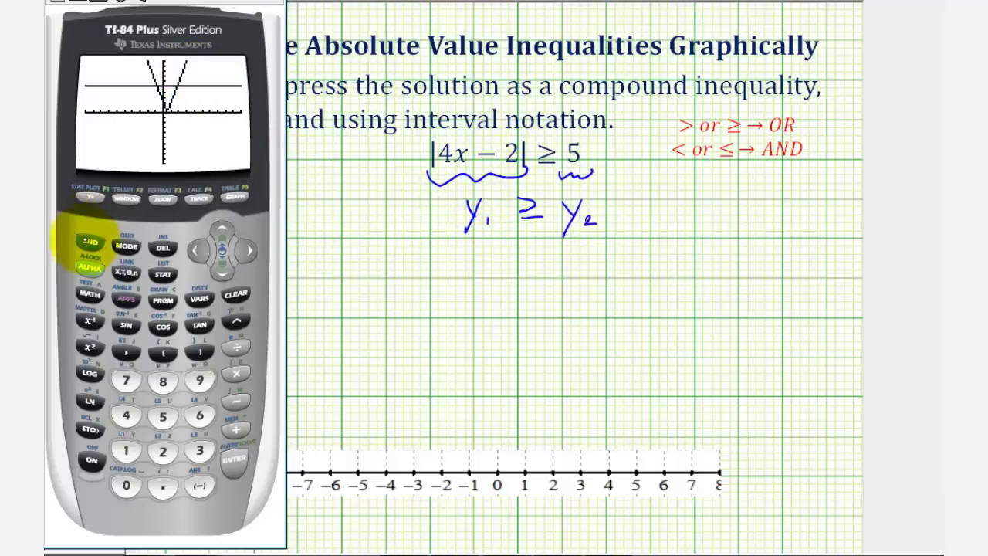
Compute the intersection of abs(4X-2) and 5, found at X = -.75, Y = 5.
{"action": "left_click", "coordinate": [90, 241]}
{"action": "left_click", "coordinate": [196, 200]}
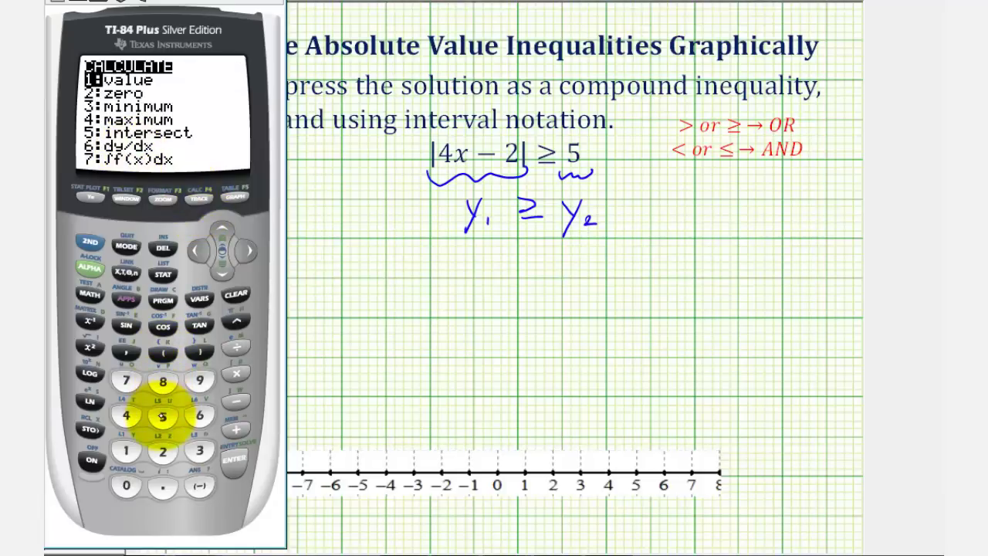
{"action": "left_click", "coordinate": [162, 416]}
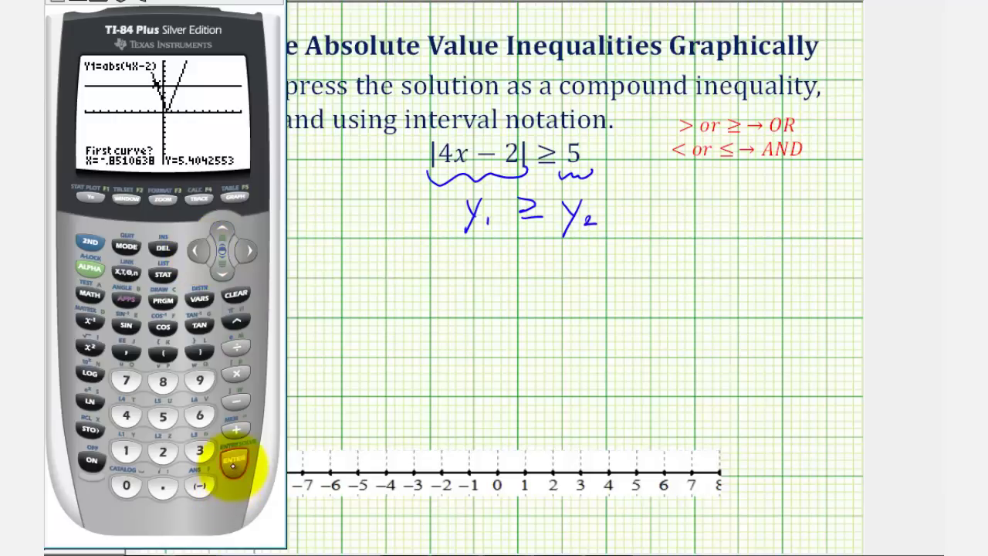
{"action": "left_click", "coordinate": [233, 464]}
{"action": "left_click", "coordinate": [234, 464]}
{"action": "left_click", "coordinate": [233, 464]}
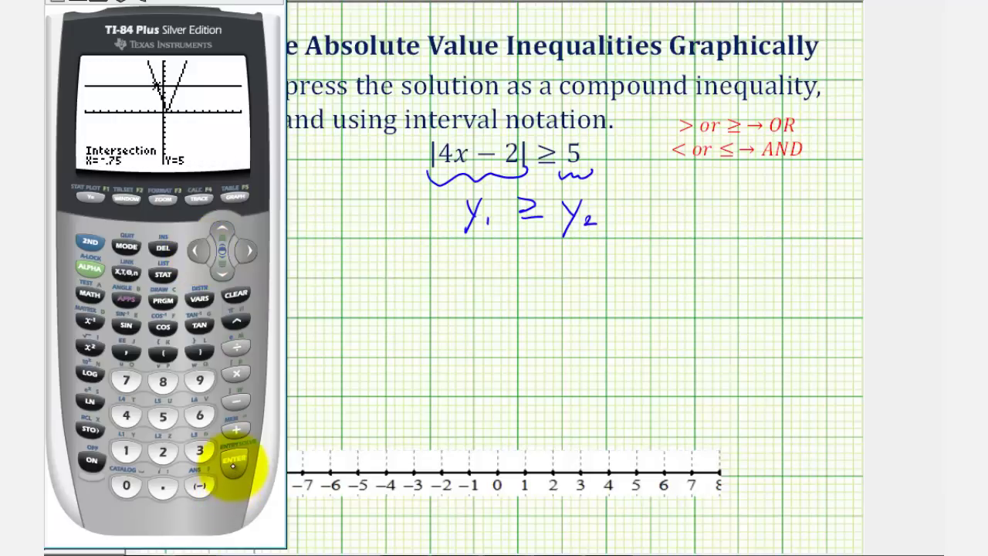